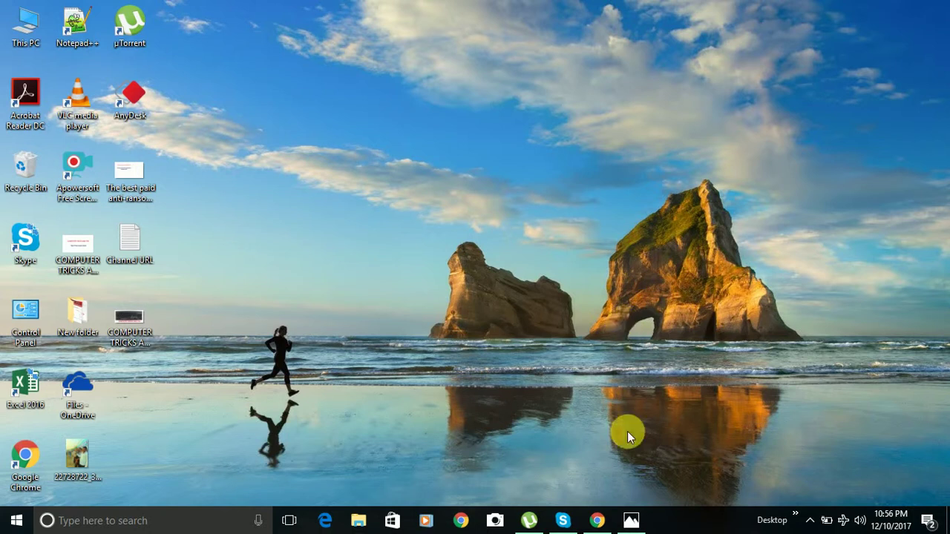
- View the Computer tricks and Tips image, then open Paint and paste the captured screenshot
{"action": "left_click", "coordinate": [631, 519]}
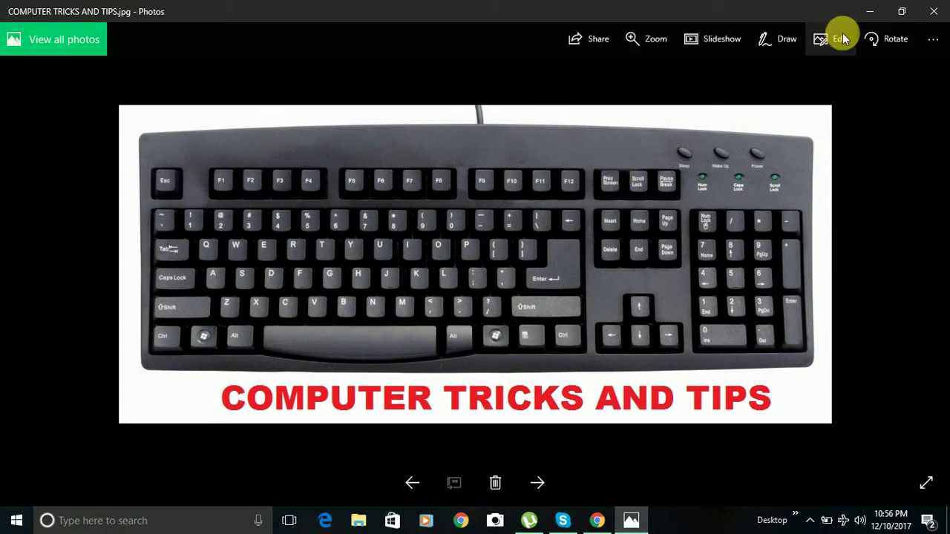
{"action": "left_click", "coordinate": [868, 13]}
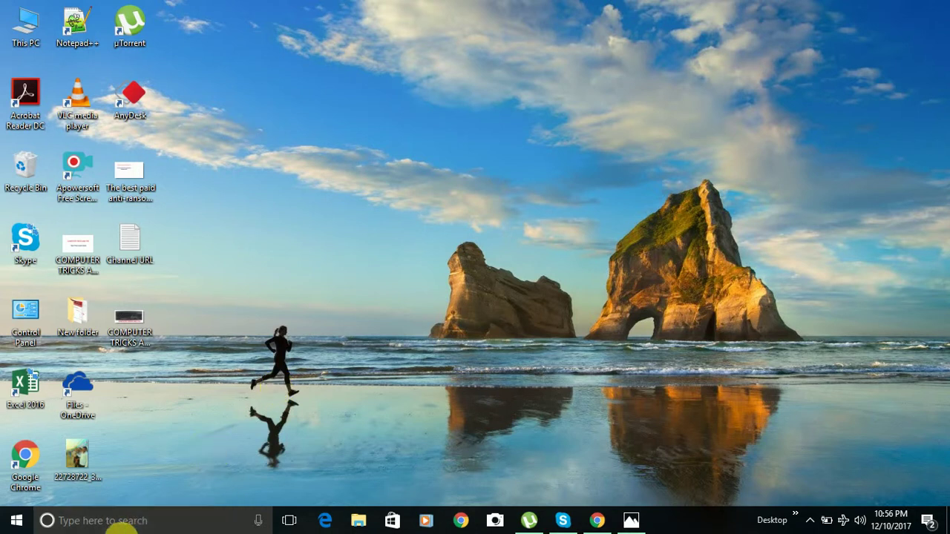
{"action": "left_click", "coordinate": [117, 523]}
{"action": "type", "text": "PAIN"}
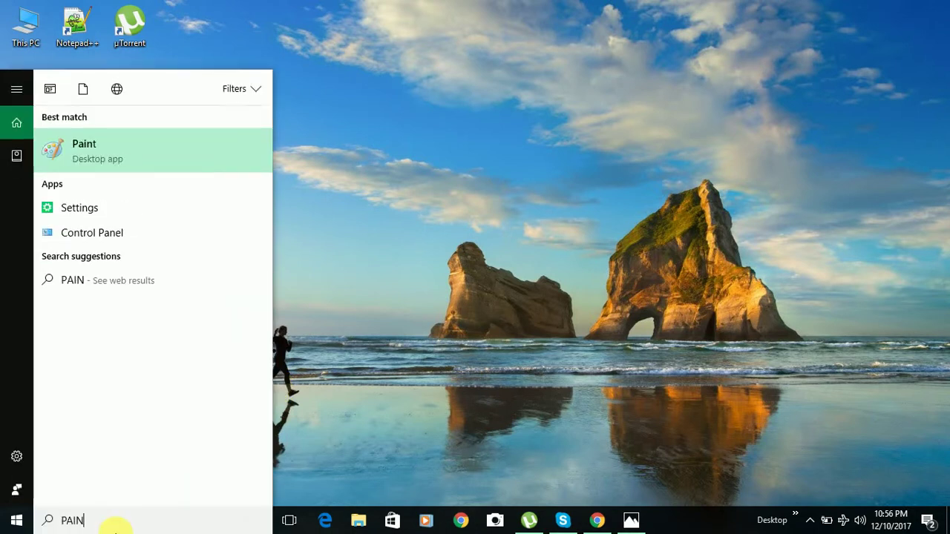
{"action": "key", "text": "Return"}
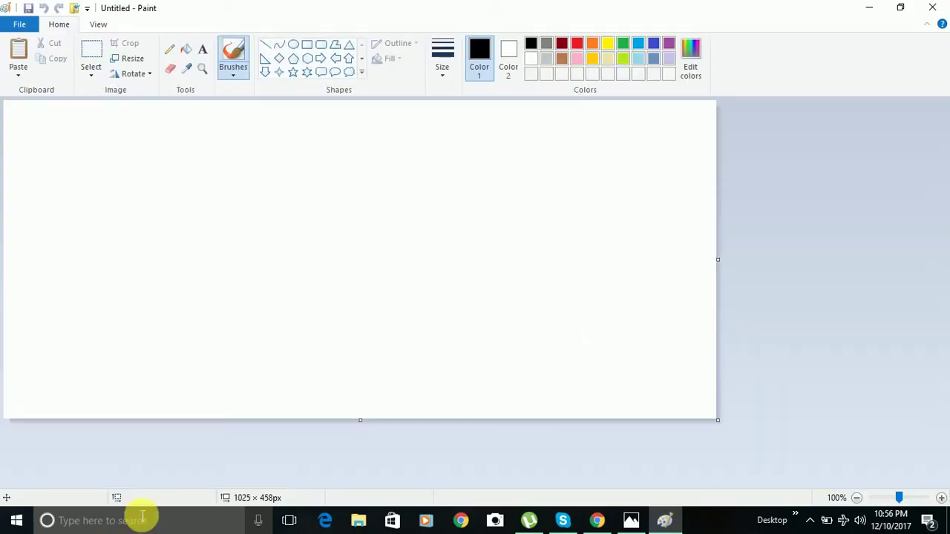
{"action": "key", "text": "ctrl+v"}
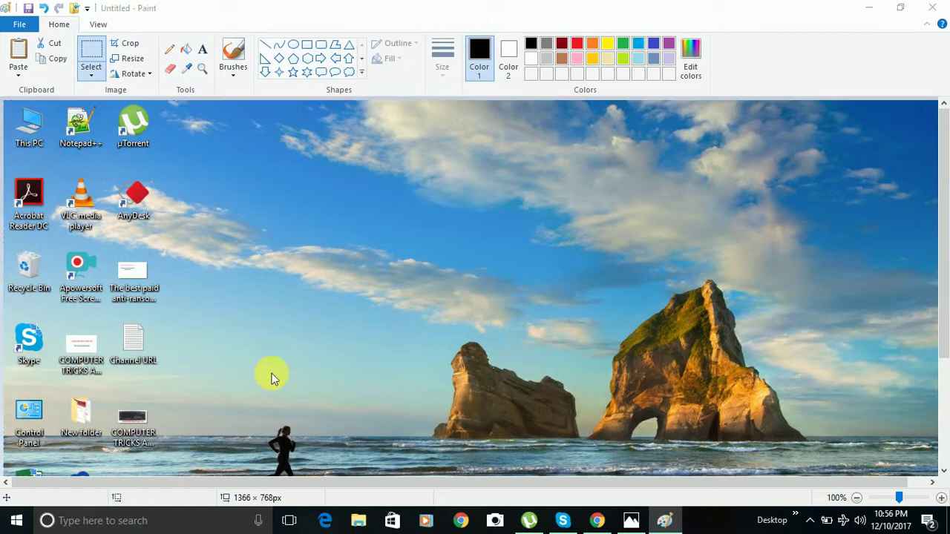
- Begin saving the image as PNG, then cancel and close Paint without saving
{"action": "key", "text": "ctrl+s"}
{"action": "left_click", "coordinate": [416, 356]}
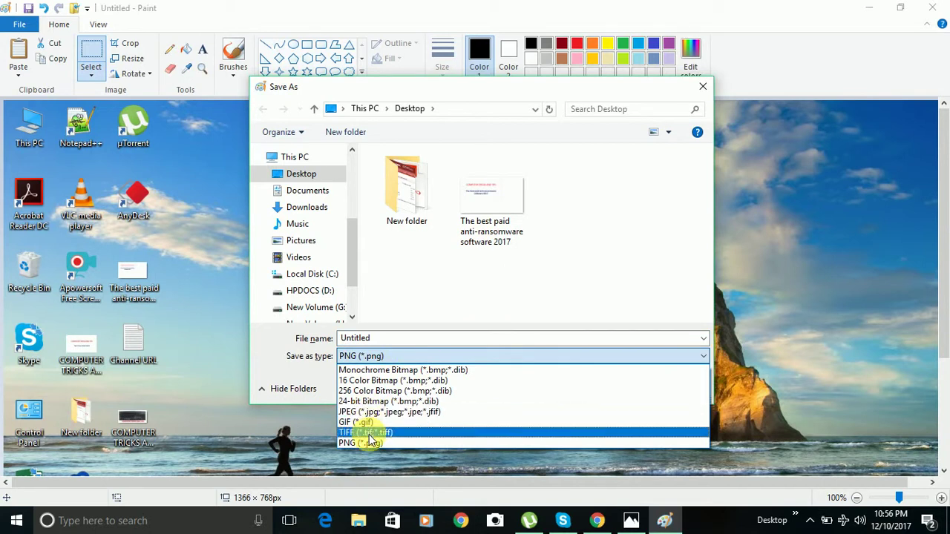
{"action": "left_click", "coordinate": [467, 461]}
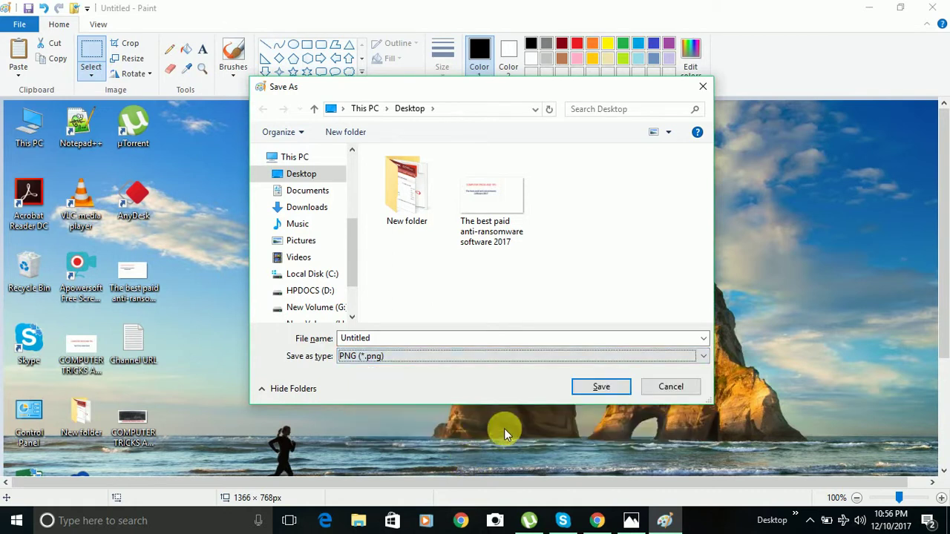
{"action": "left_click", "coordinate": [672, 388]}
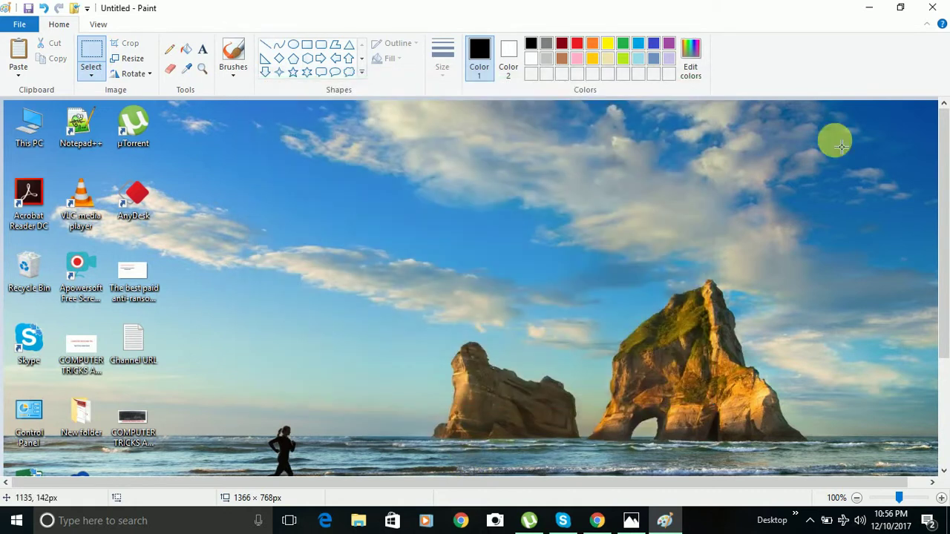
{"action": "left_click", "coordinate": [938, 11]}
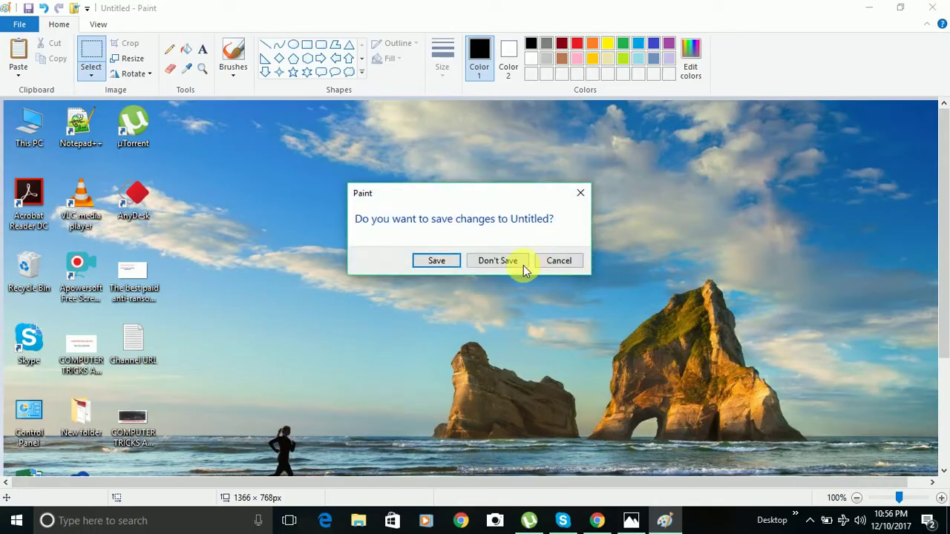
{"action": "left_click", "coordinate": [504, 263]}
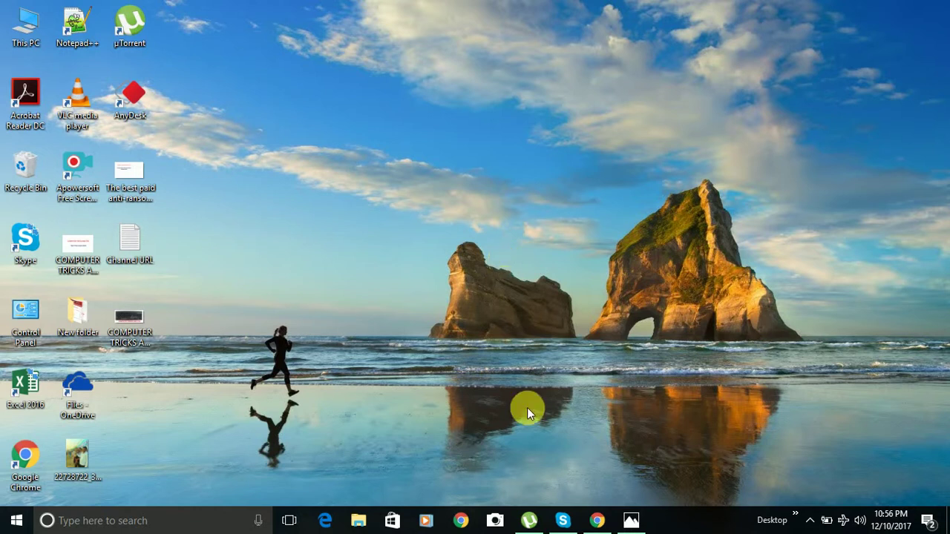
- Reopen and hide the keyboard image, then restore the YouTube channel's Videos page
{"action": "left_click", "coordinate": [631, 519]}
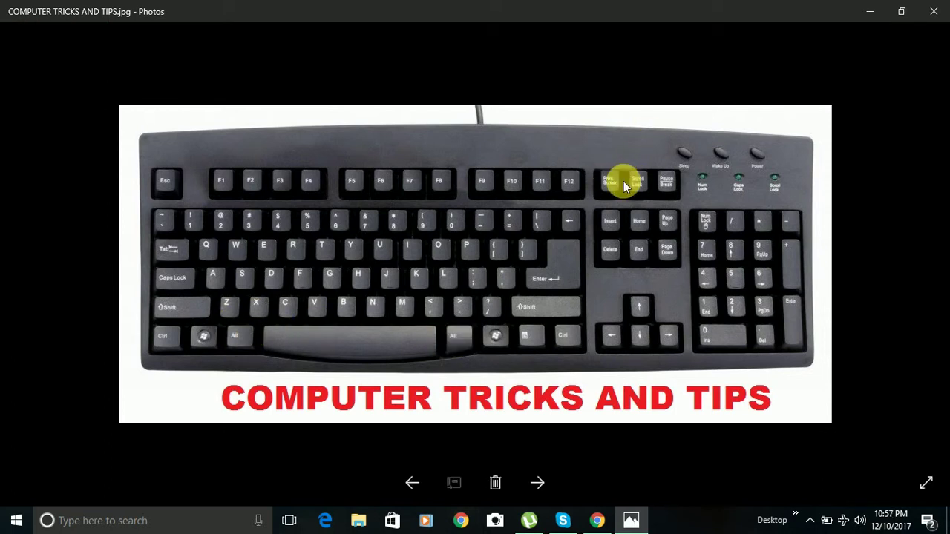
{"action": "left_click", "coordinate": [869, 12]}
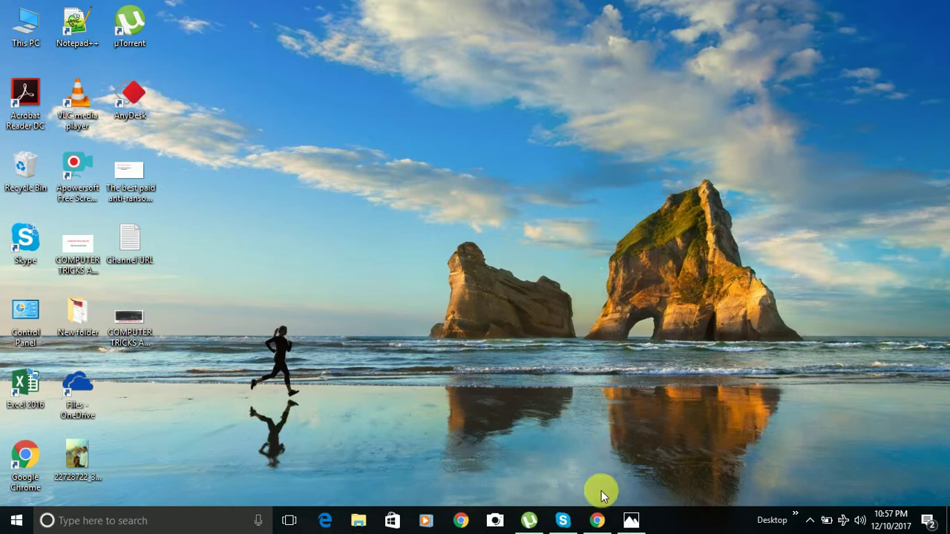
{"action": "left_click", "coordinate": [598, 519]}
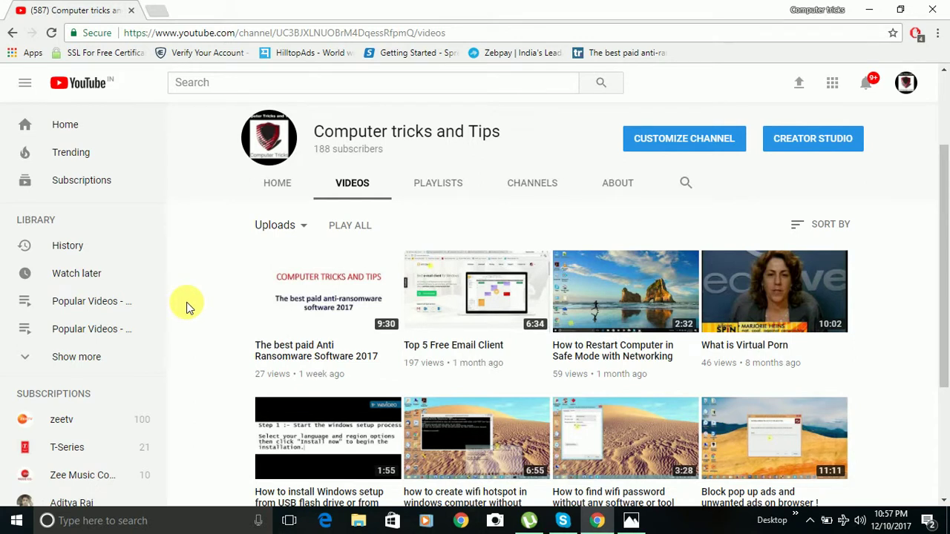
{"action": "left_click", "coordinate": [137, 522]}
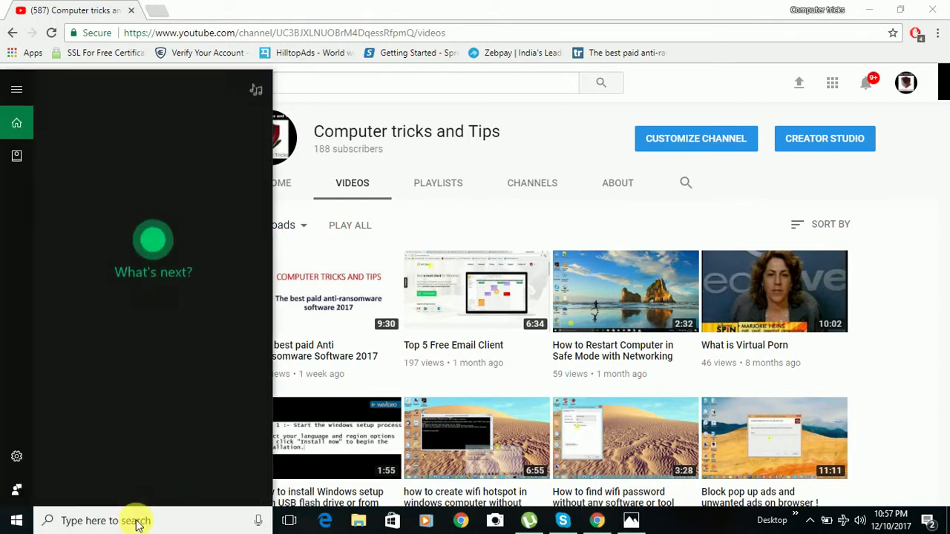
{"action": "type", "text": "PAIN"}
{"action": "key", "text": "Return"}
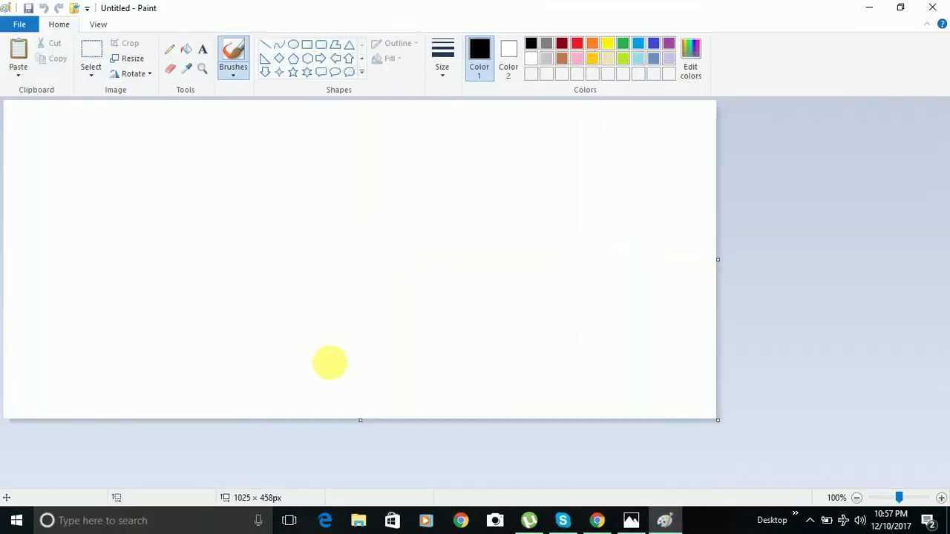
{"action": "key", "text": "ctrl+v"}
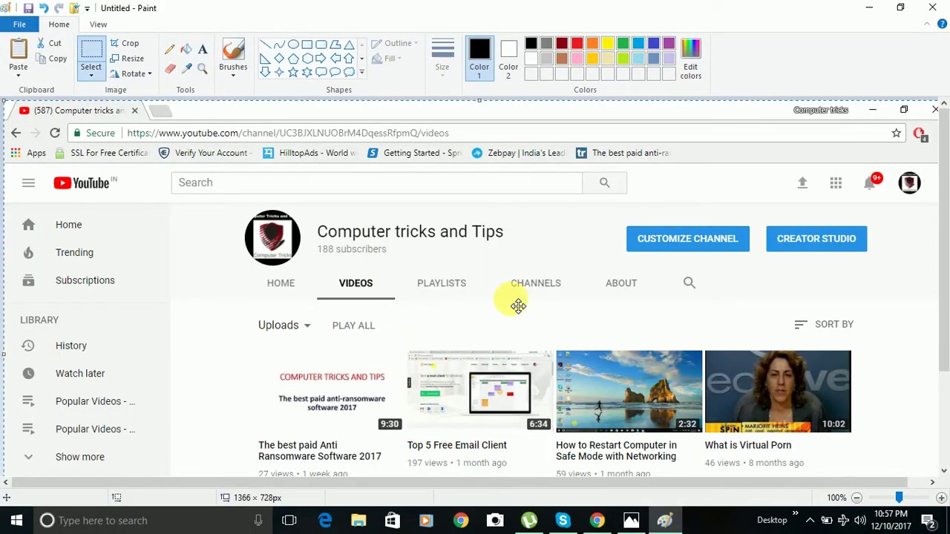
{"action": "mouse_move", "coordinate": [944, 211]}
{"action": "left_mouse_down"}
{"action": "mouse_move", "coordinate": [947, 330]}
{"action": "mouse_move", "coordinate": [946, 210]}
{"action": "left_mouse_up"}
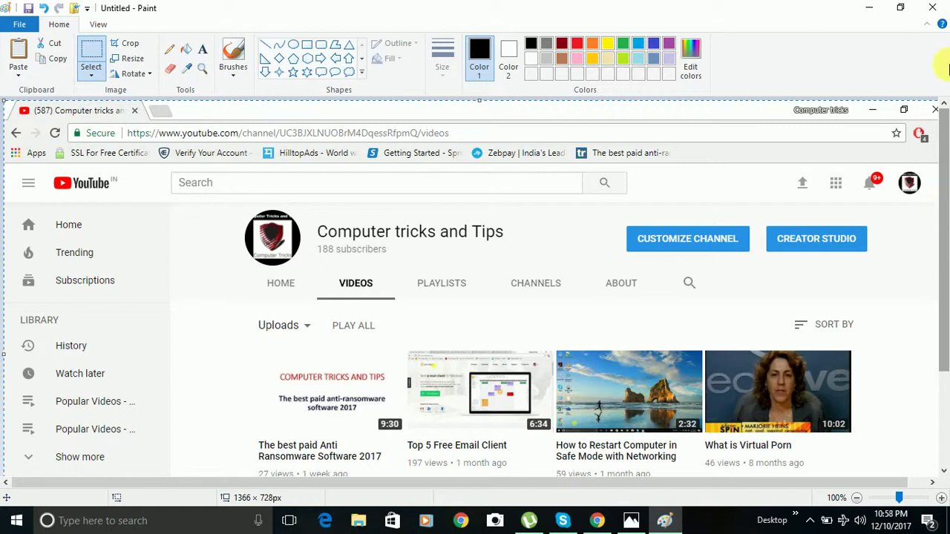
{"action": "left_click", "coordinate": [934, 7]}
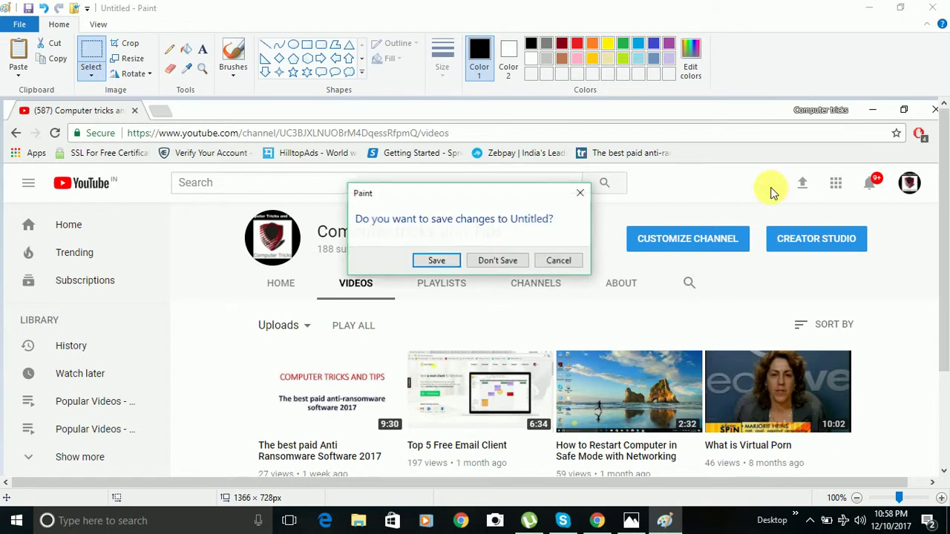
{"action": "left_click", "coordinate": [504, 264]}
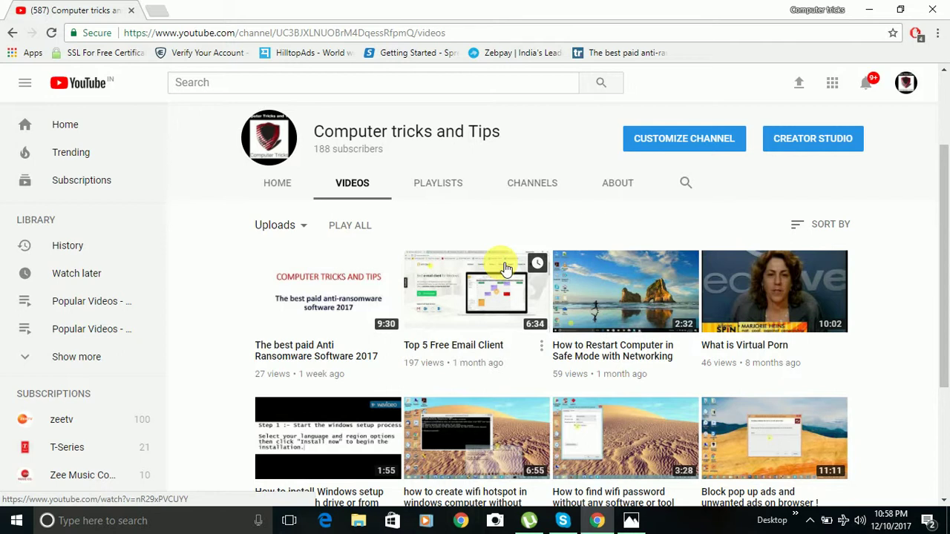
- Show the Computer tricks and Tips image, then minimize Photos and Chrome to reveal the desktop
{"action": "left_click", "coordinate": [629, 524]}
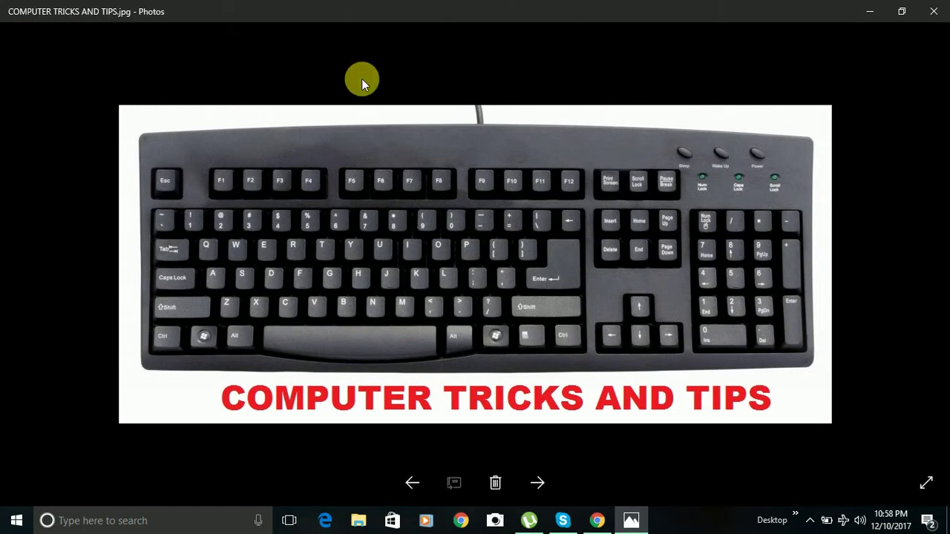
{"action": "left_click", "coordinate": [868, 11]}
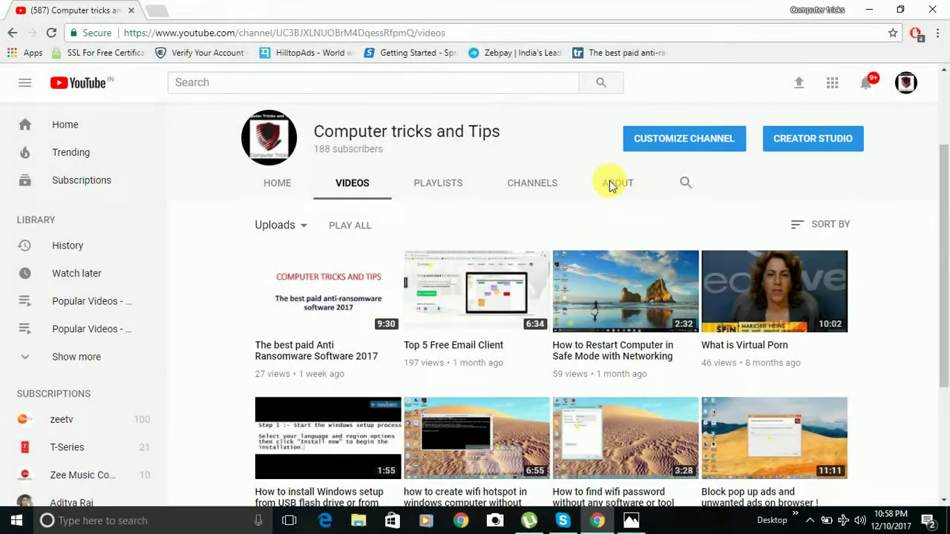
{"action": "left_click", "coordinate": [871, 12]}
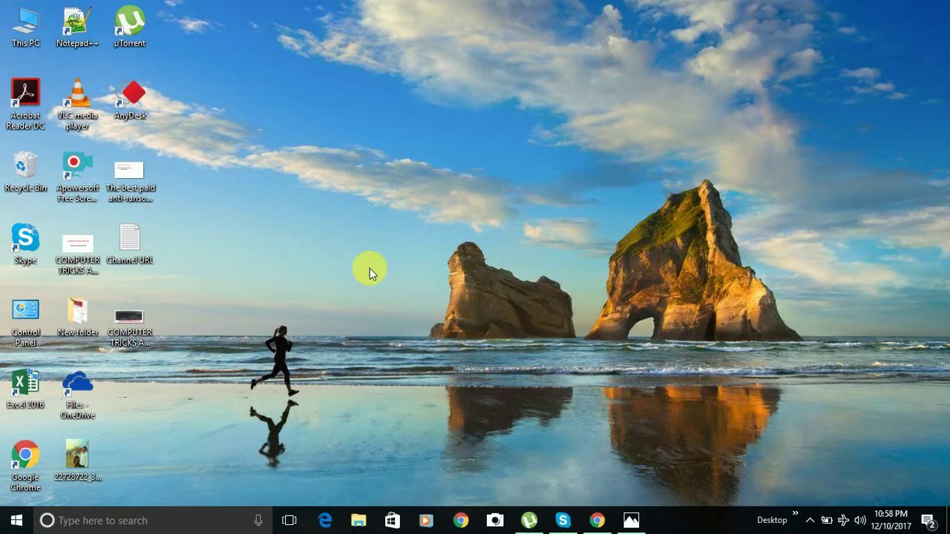
{"action": "key", "text": "super+e"}
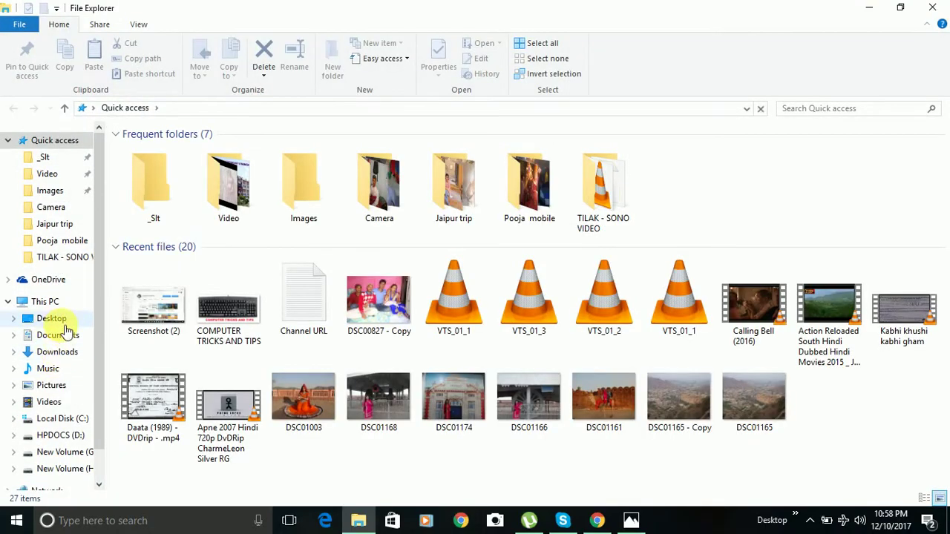
{"action": "left_click", "coordinate": [63, 392]}
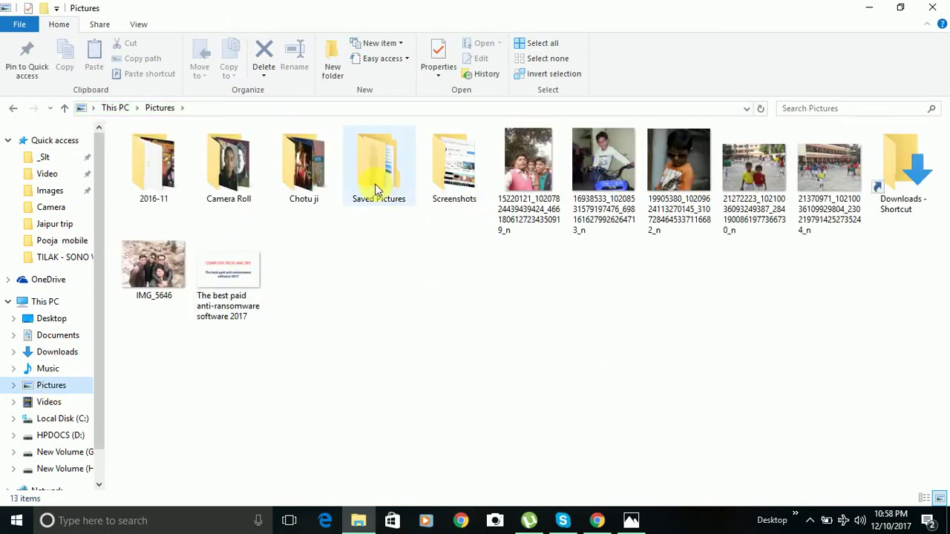
{"action": "left_click", "coordinate": [475, 166]}
{"action": "double_click", "coordinate": [475, 166]}
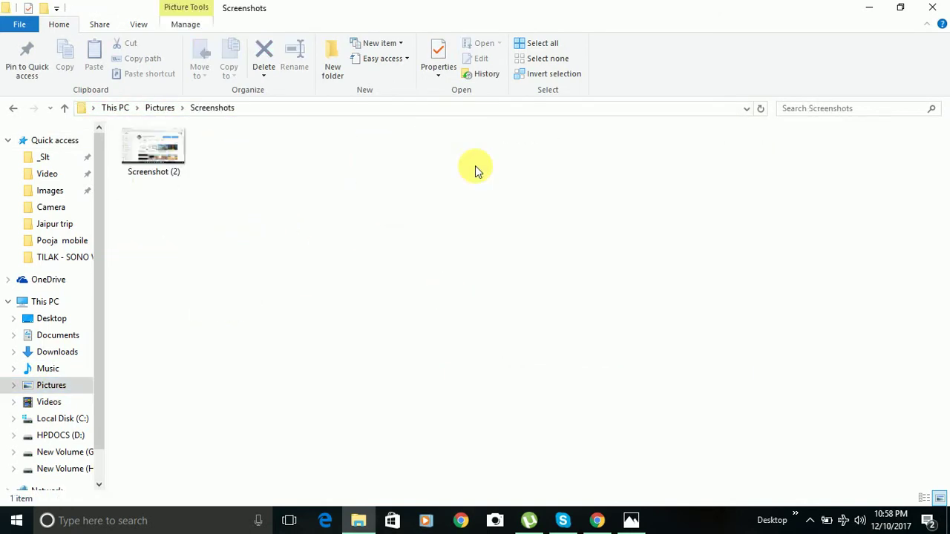
{"action": "left_click", "coordinate": [165, 156]}
{"action": "double_click", "coordinate": [170, 160]}
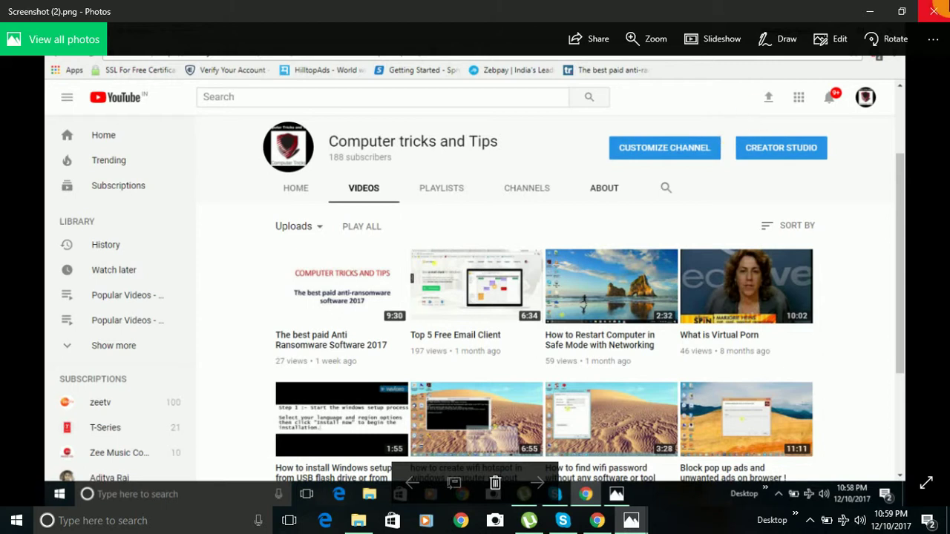
{"action": "left_click", "coordinate": [932, 10]}
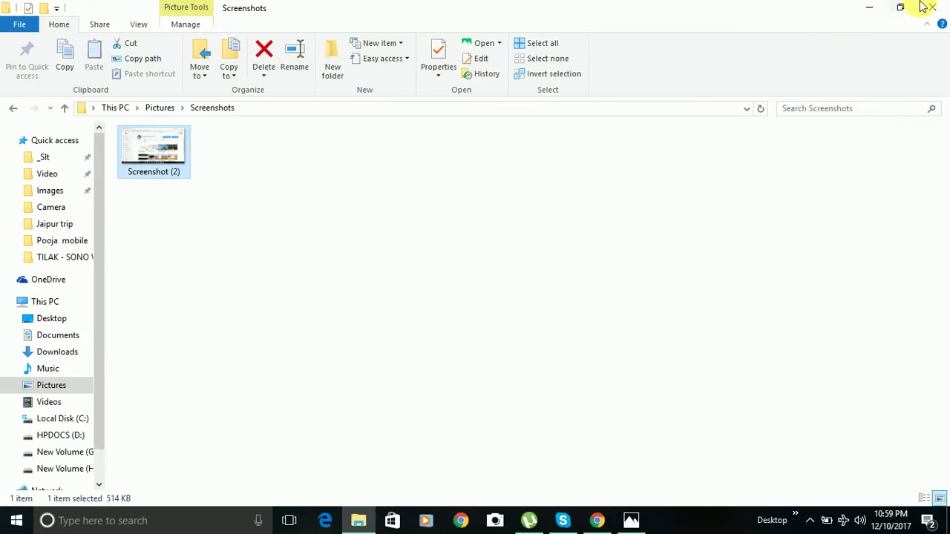
{"action": "left_click", "coordinate": [932, 8]}
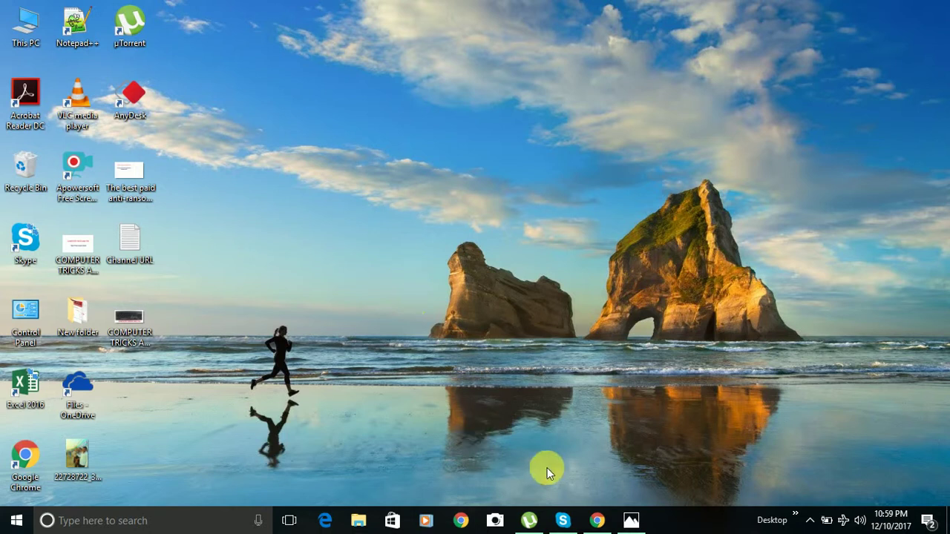
{"action": "left_click", "coordinate": [630, 521]}
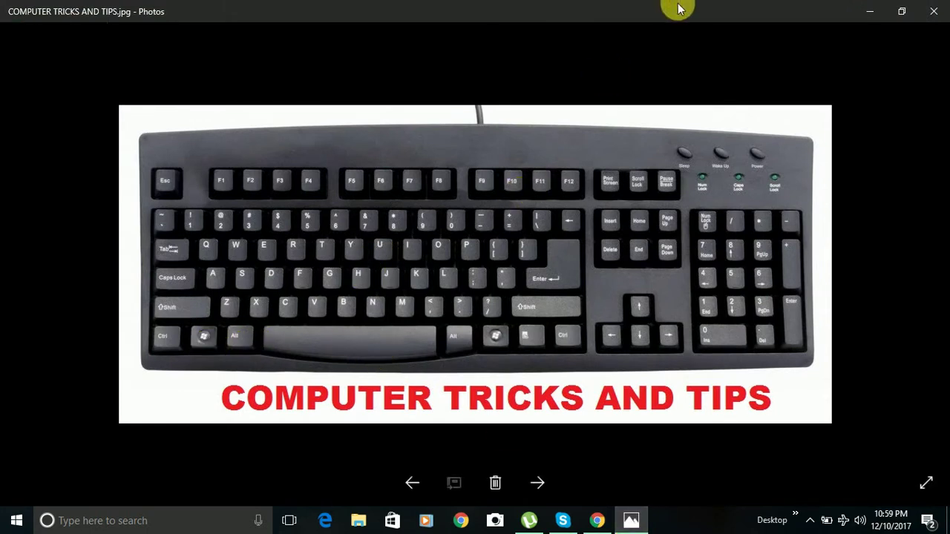
{"action": "left_click", "coordinate": [870, 11]}
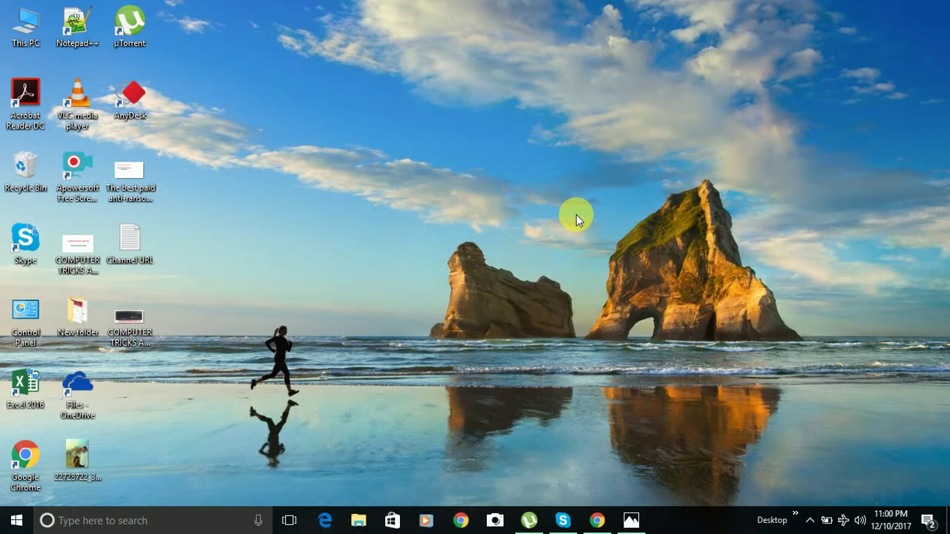
{"action": "key", "text": "super+h"}
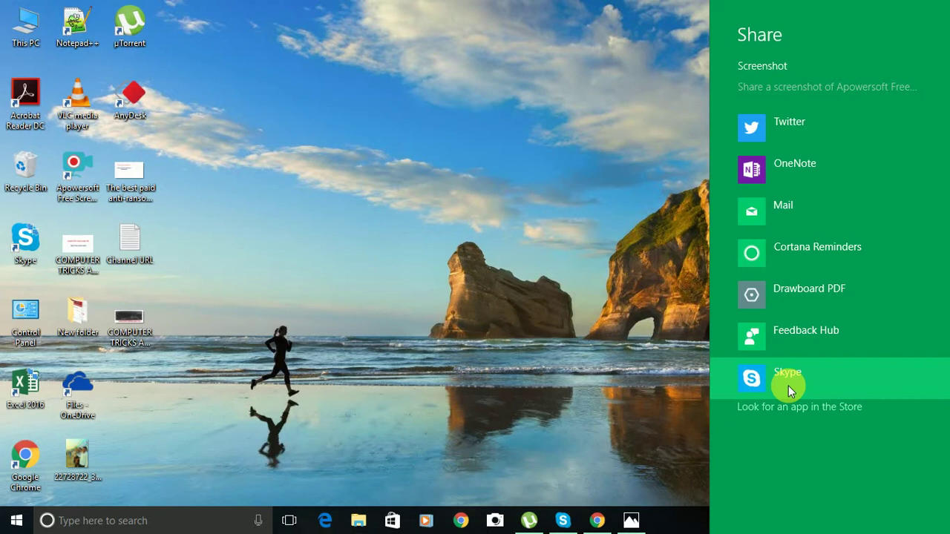
{"action": "left_click", "coordinate": [517, 305]}
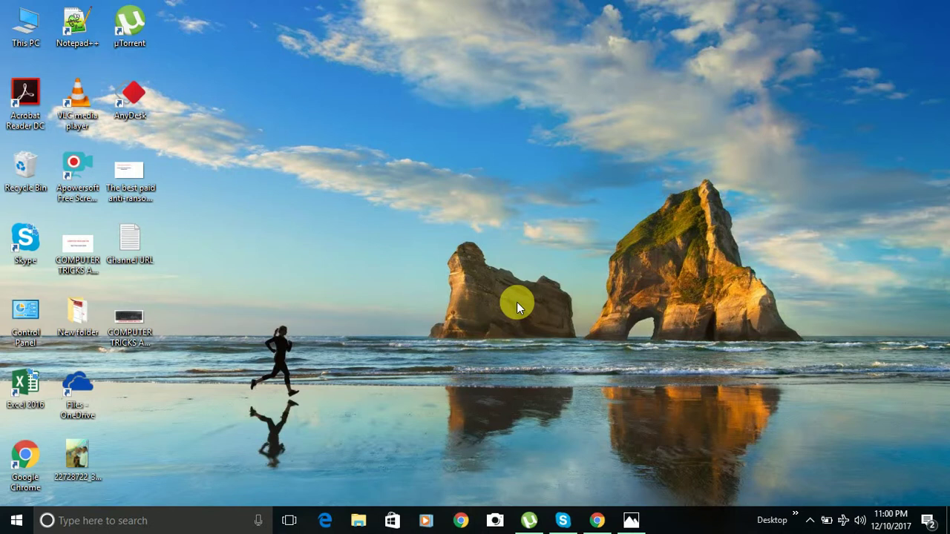
- Search for 'SNI' in Windows Search and launch Snipping Tool from the results
{"action": "left_click", "coordinate": [164, 523]}
{"action": "type", "text": "SNI"}
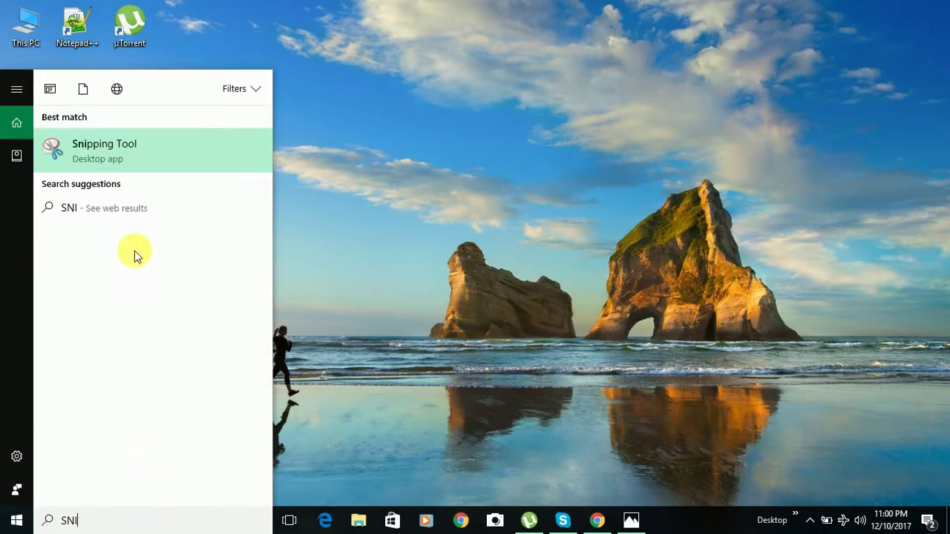
{"action": "left_click", "coordinate": [110, 153]}
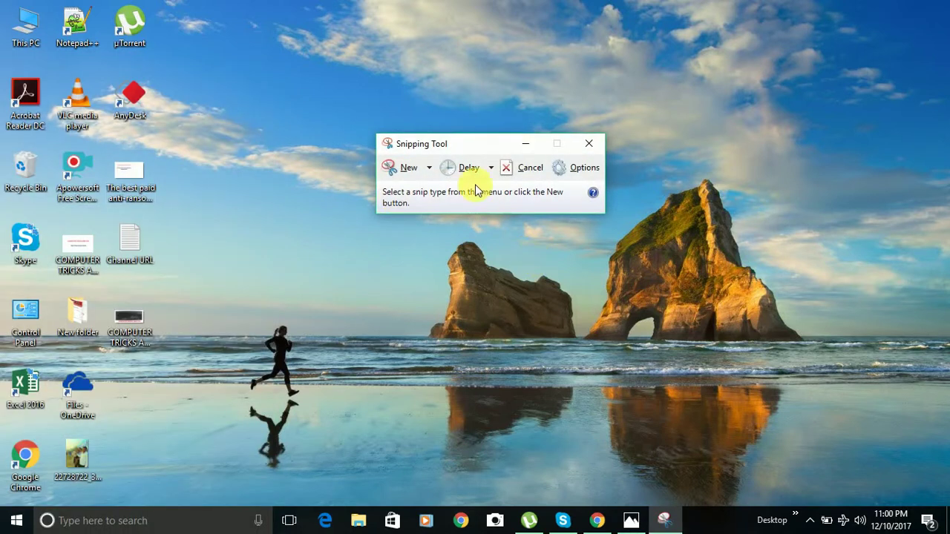
- Snip a rectangle around the Computer tricks and Tips channel logo and title
{"action": "left_click", "coordinate": [597, 520]}
{"action": "left_click", "coordinate": [661, 521]}
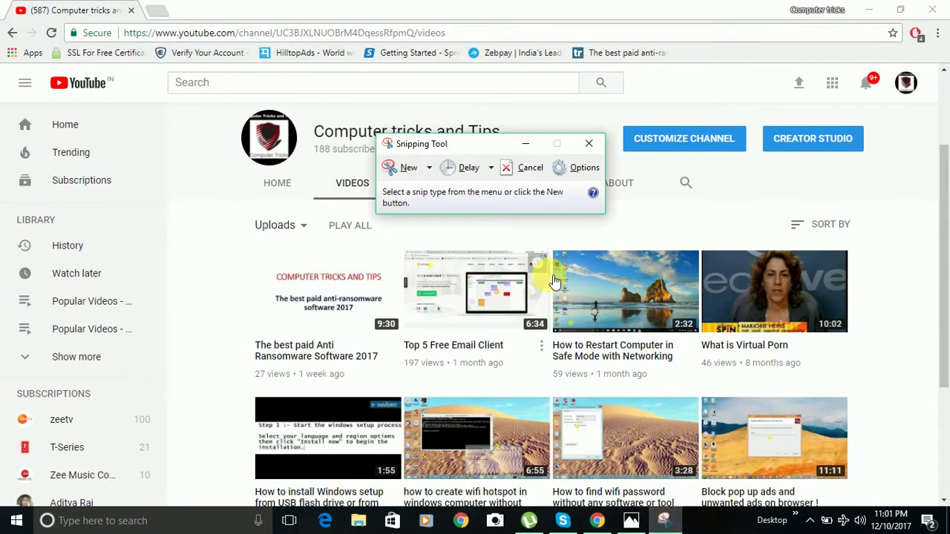
{"action": "left_click", "coordinate": [399, 164]}
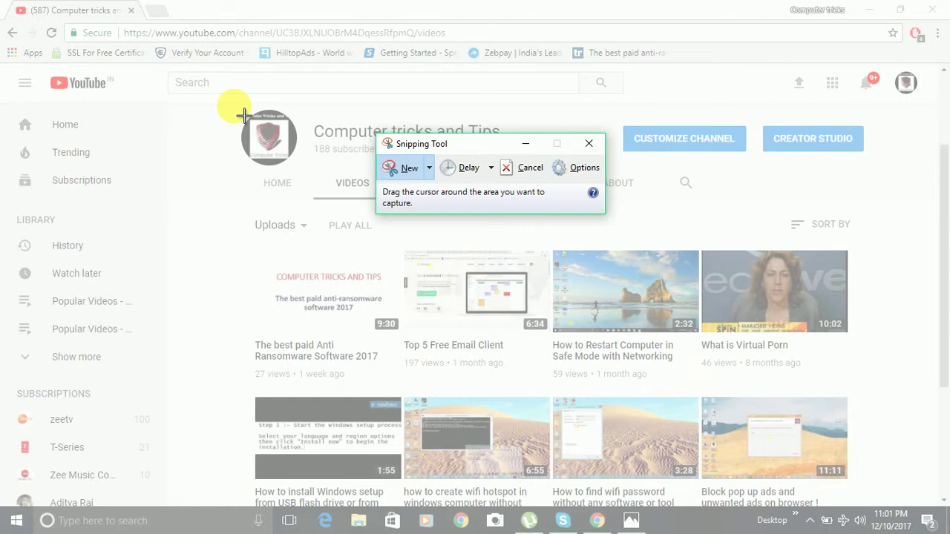
{"action": "left_click_drag", "start_coordinate": [244, 115], "coordinate": [531, 183]}
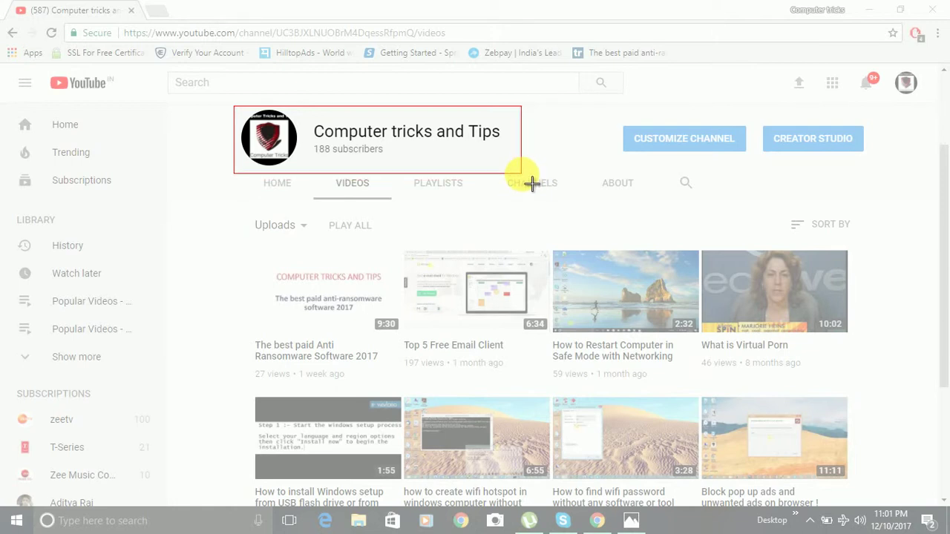
{"action": "left_click_drag", "start_coordinate": [531, 183], "coordinate": [522, 175]}
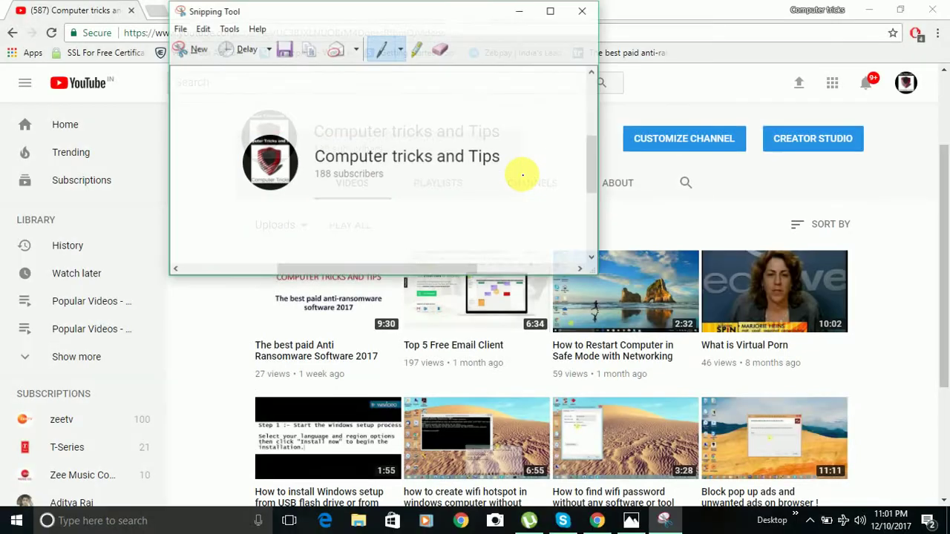